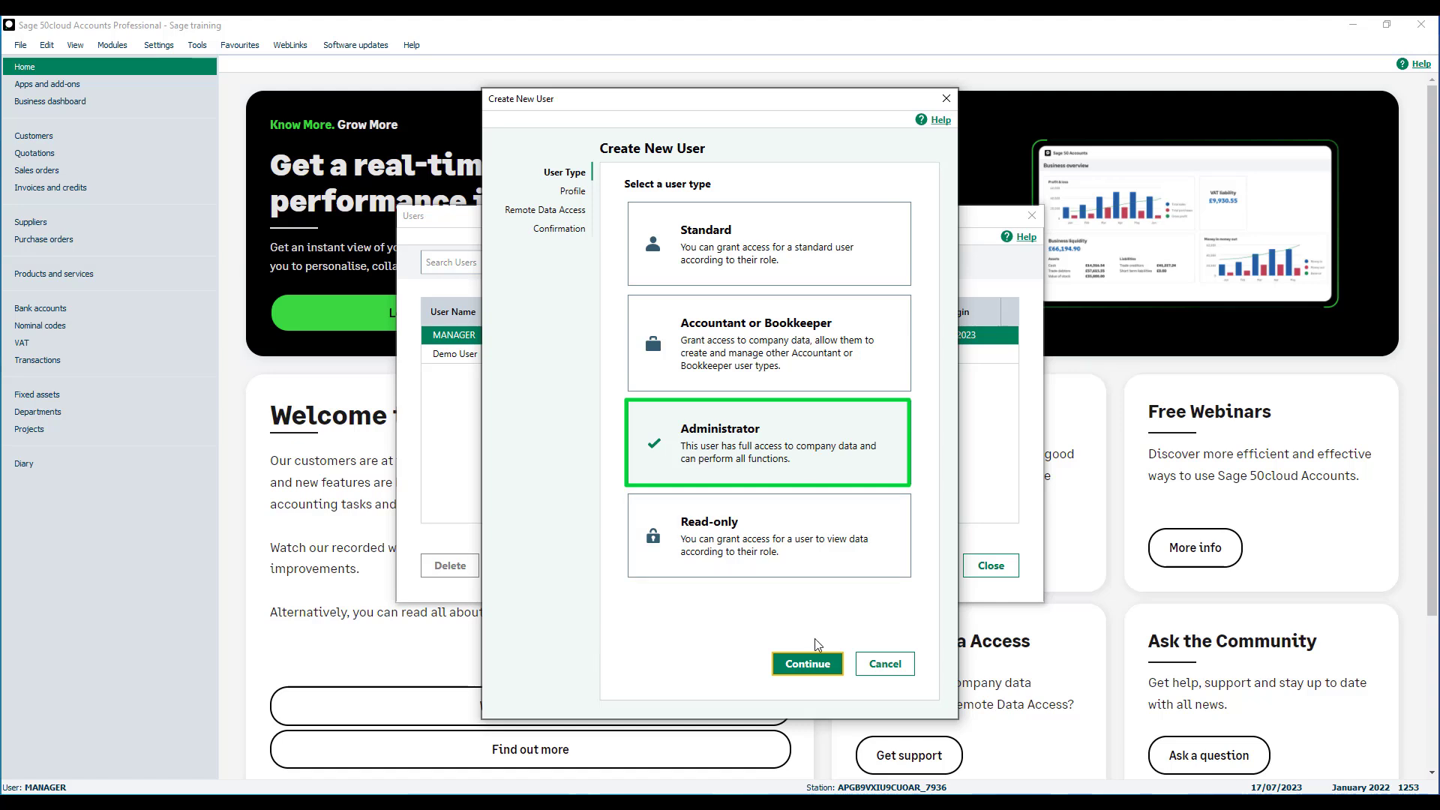
# Start an Administrator user and name it new user.
pyautogui.click(808, 663)
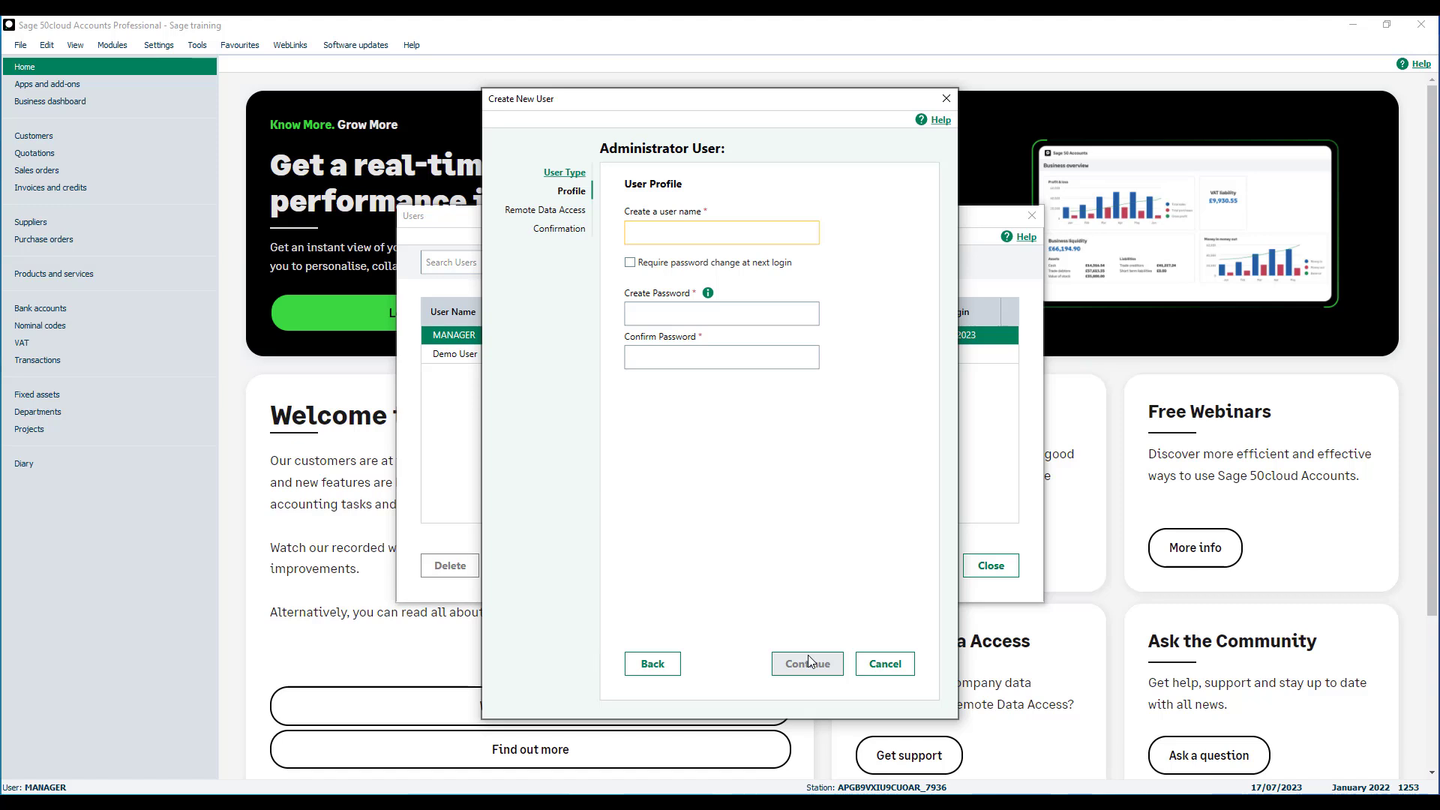
pyautogui.write('new user')
# Require a password change at next login, then enter and confirm the user's password.
pyautogui.click(631, 264)
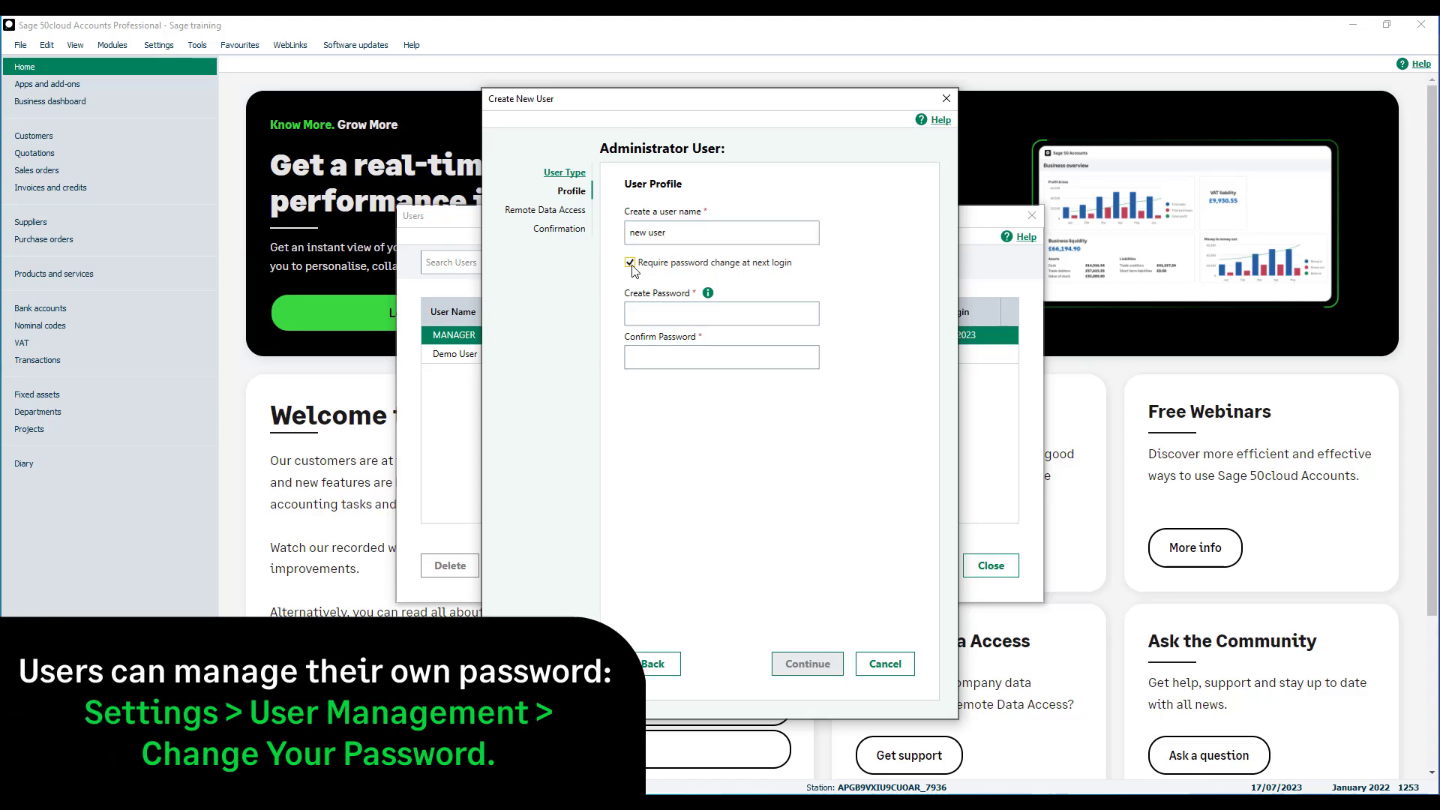
pyautogui.click(636, 316)
pyautogui.write('*******')
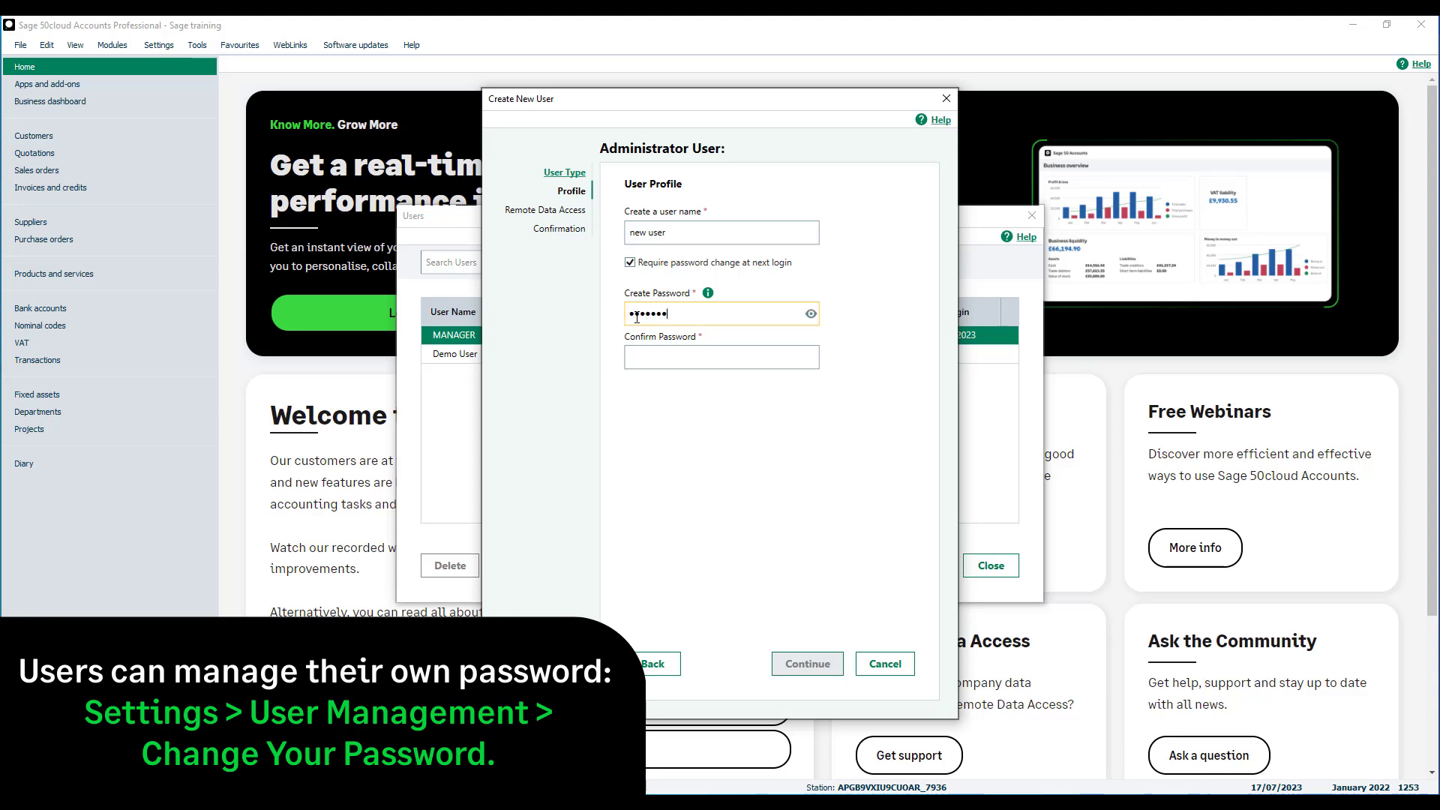
pyautogui.write('**')
pyautogui.press('Tab')
pyautogui.write('*******')
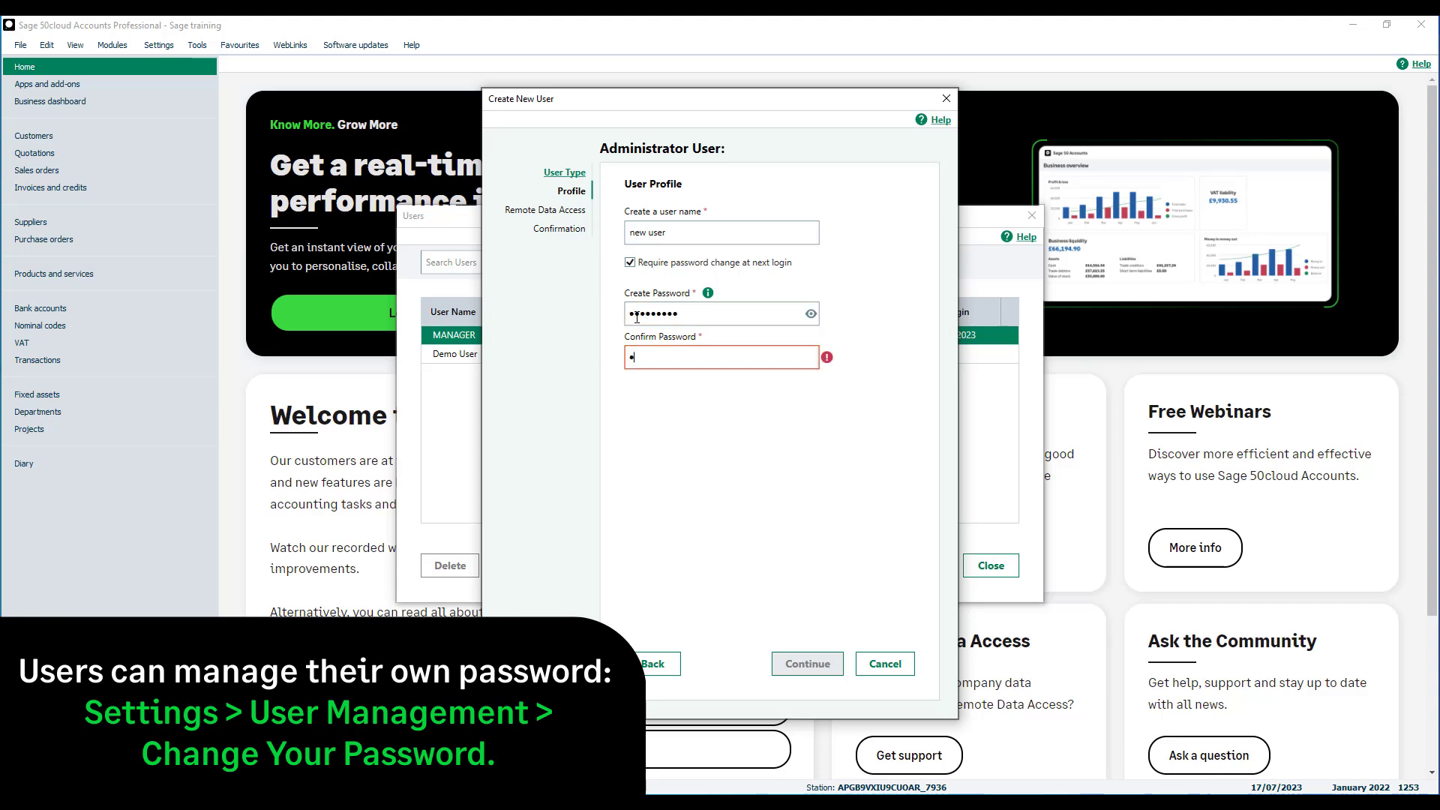
pyautogui.write('**')
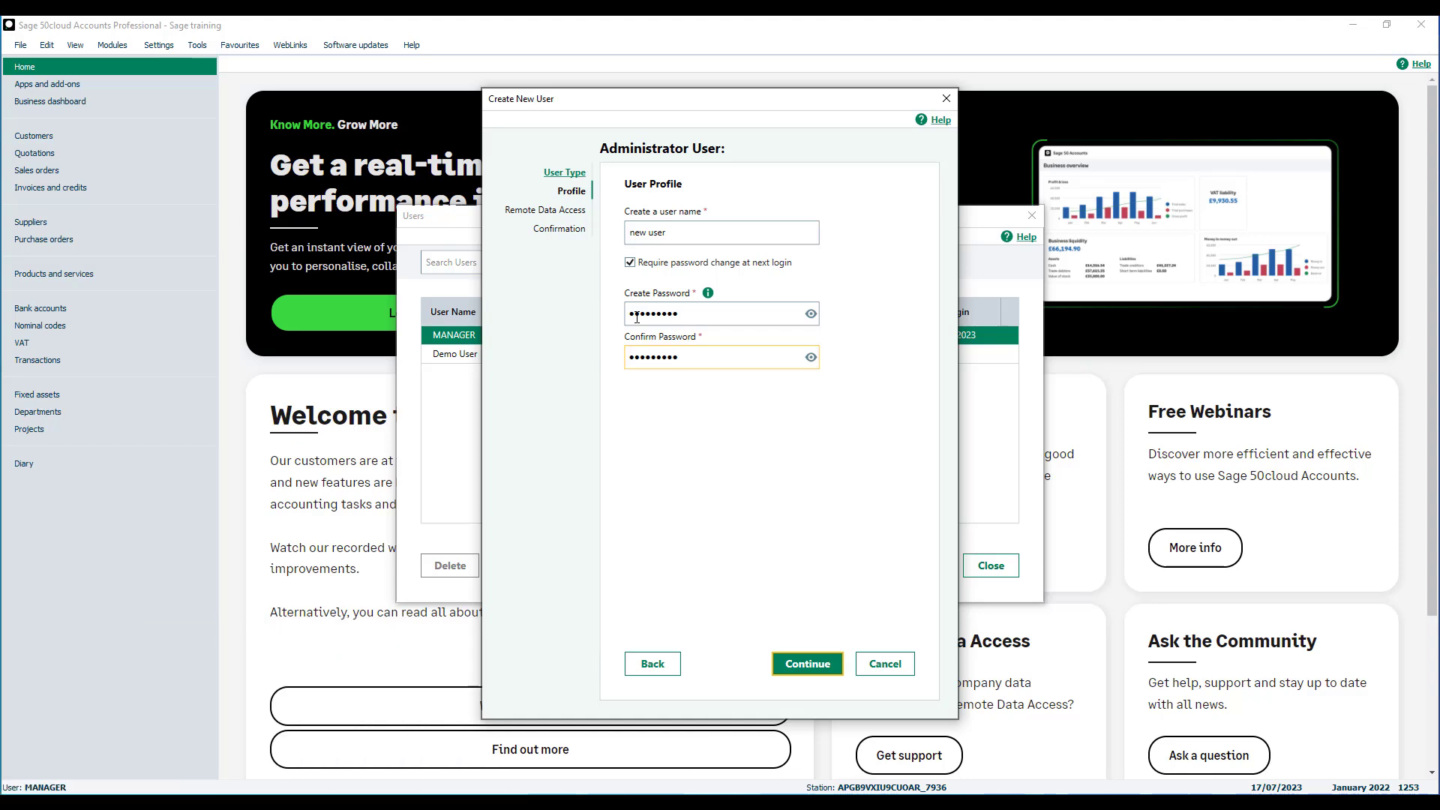
pyautogui.click(817, 681)
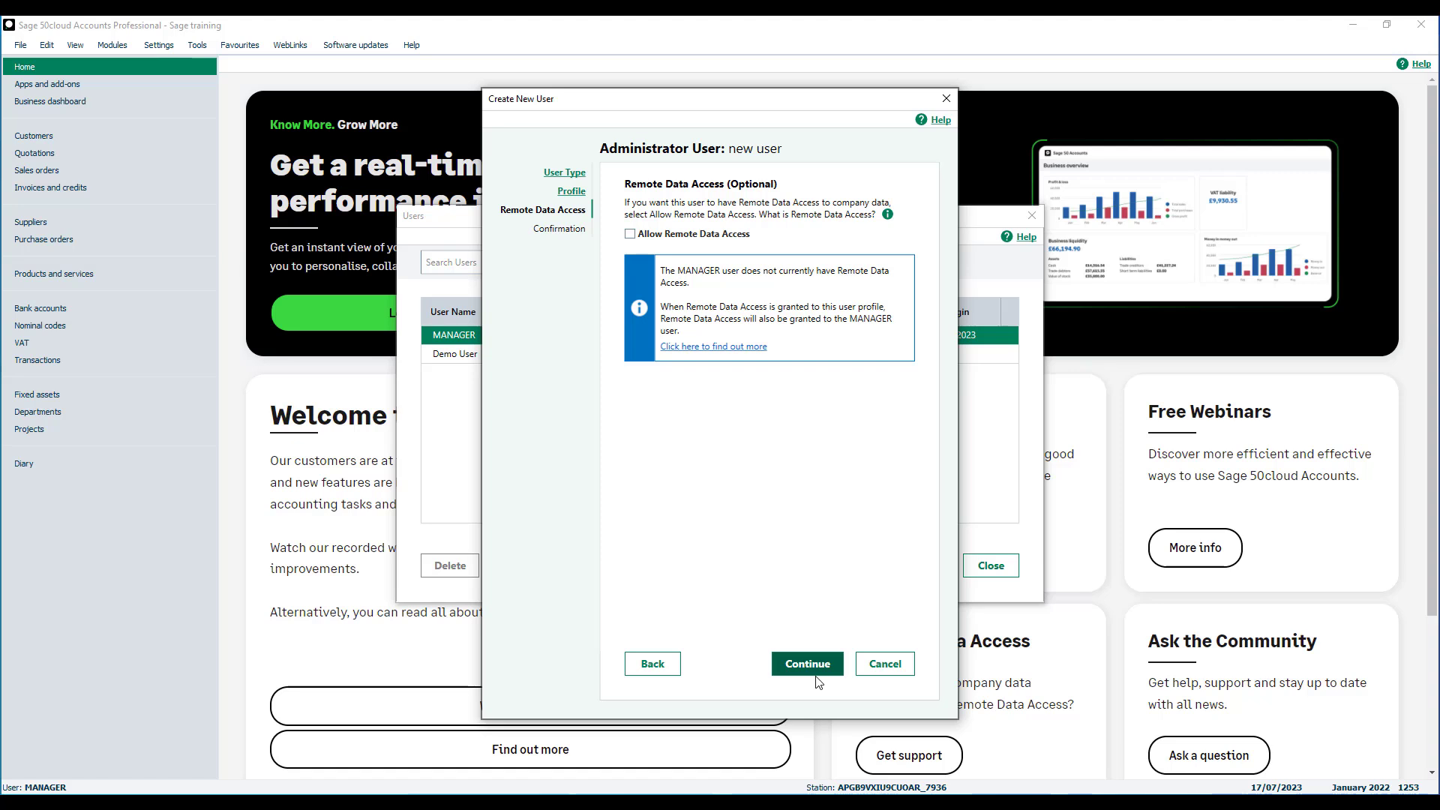
# Leave Remote Data Access off and save the new administrator user.
pyautogui.click(630, 234)
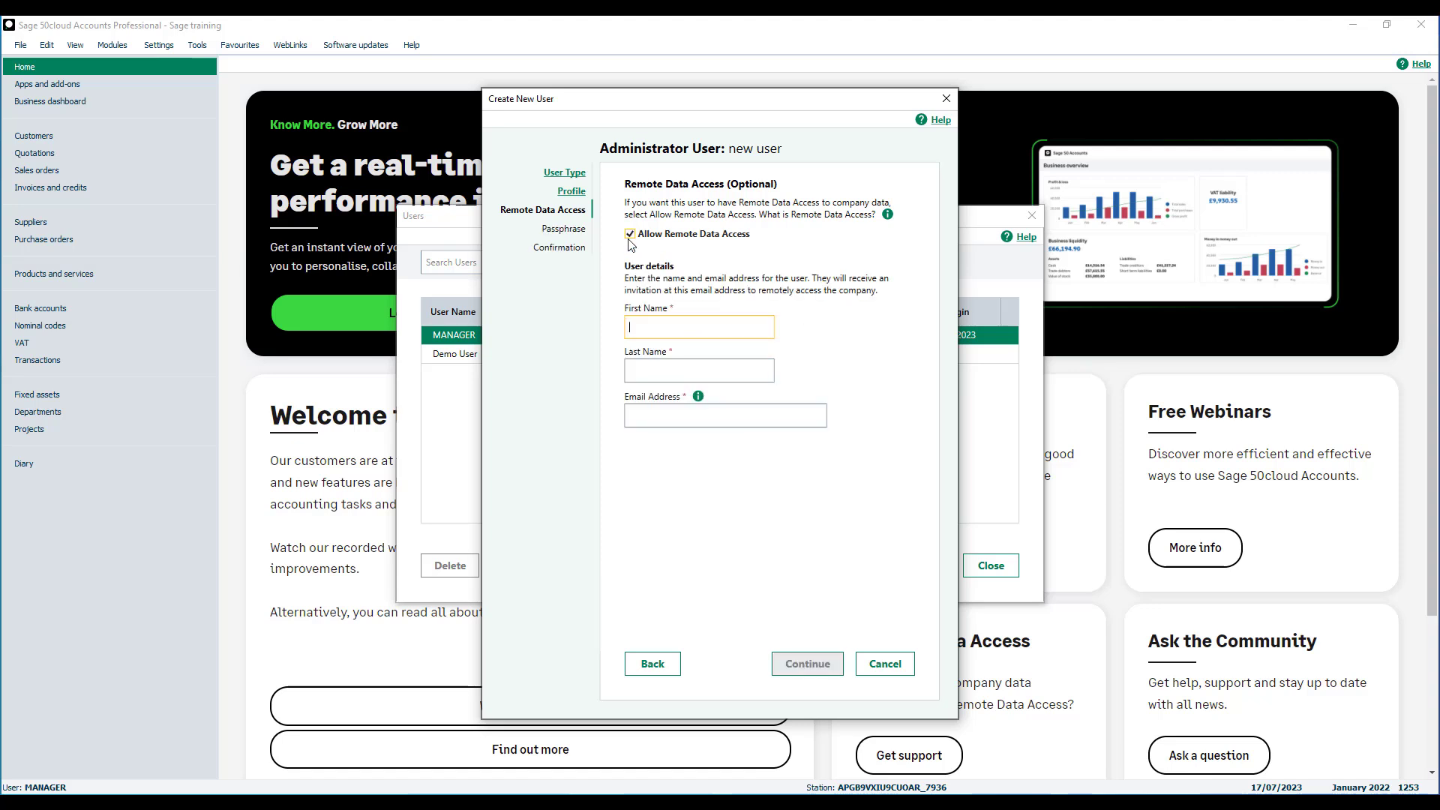
pyautogui.click(630, 234)
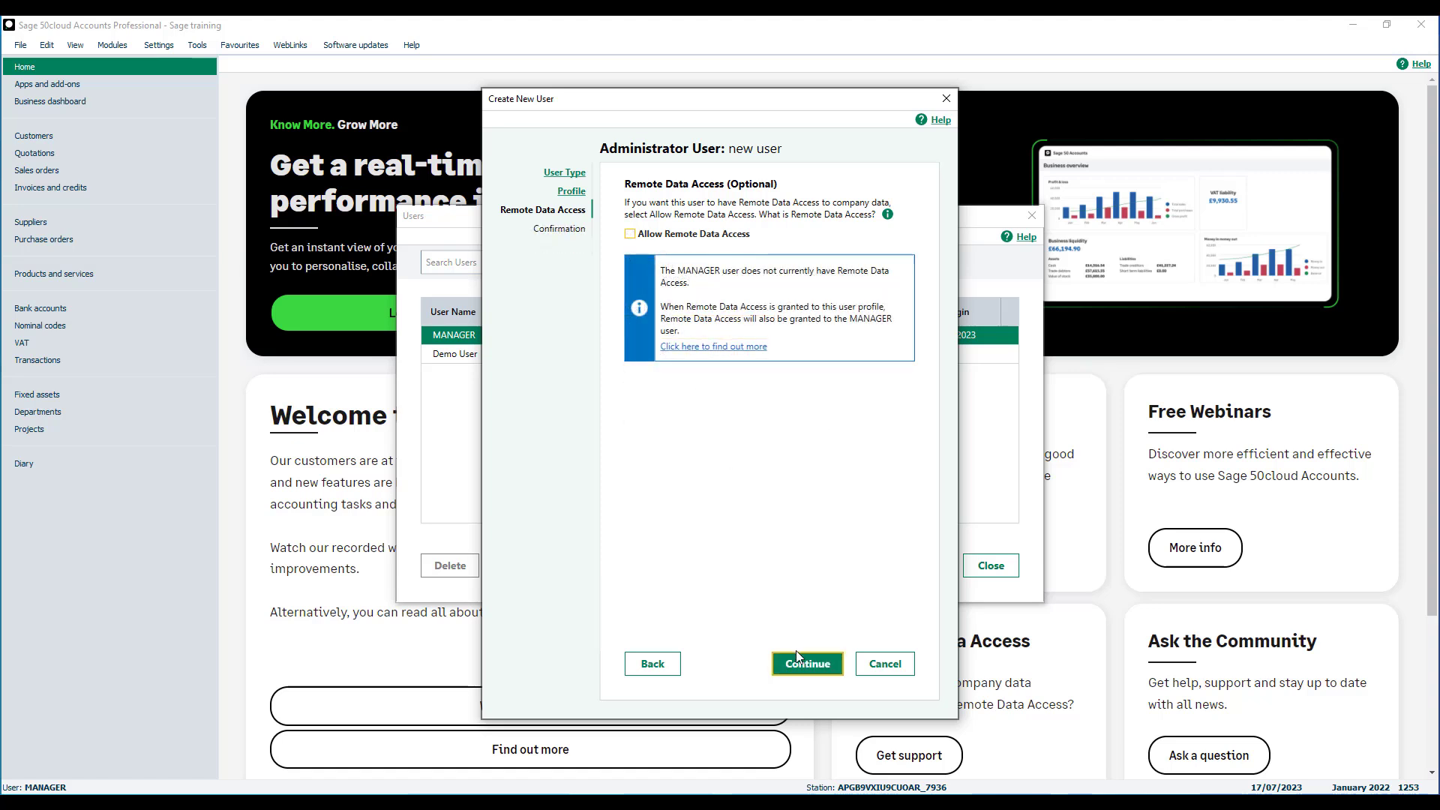
pyautogui.click(797, 669)
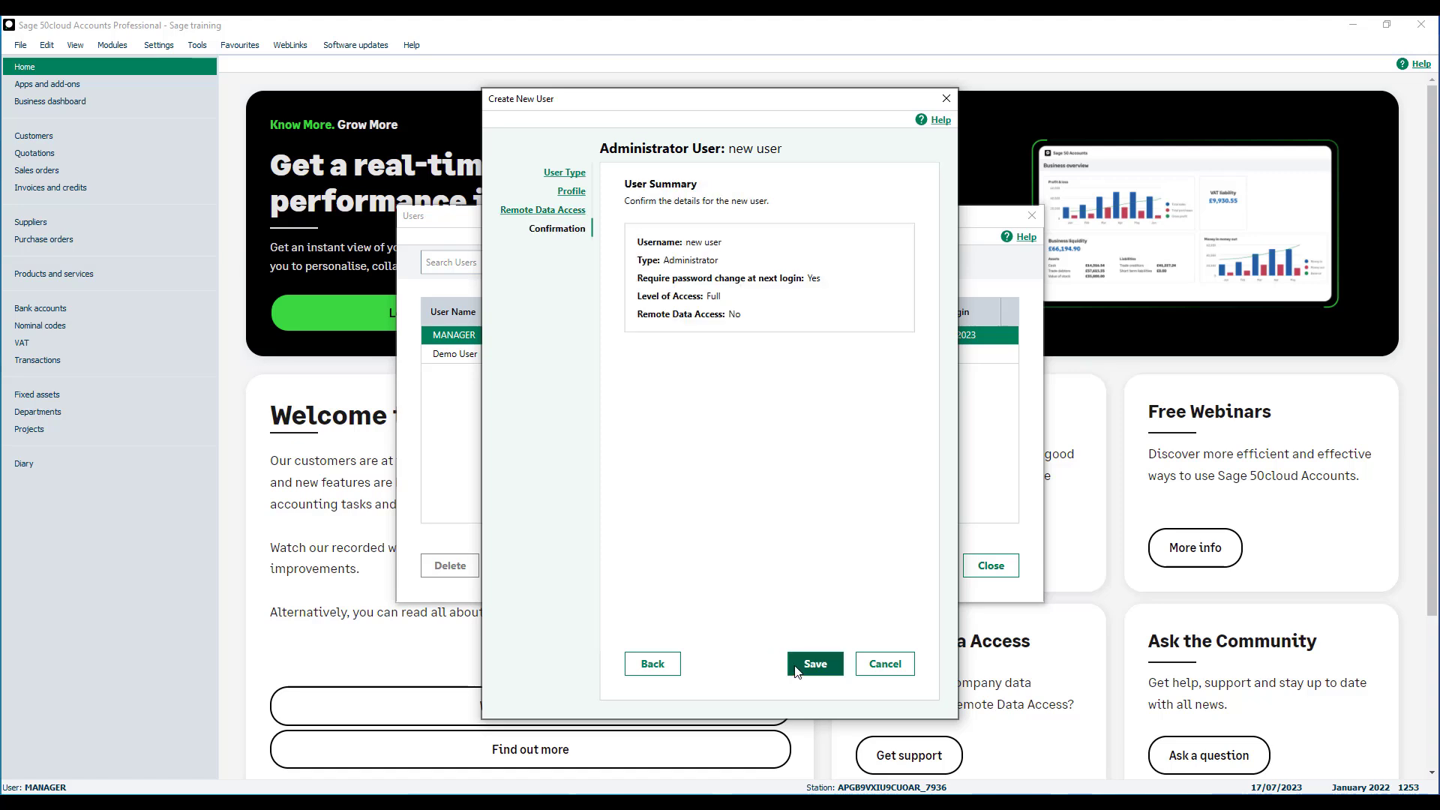
pyautogui.click(813, 664)
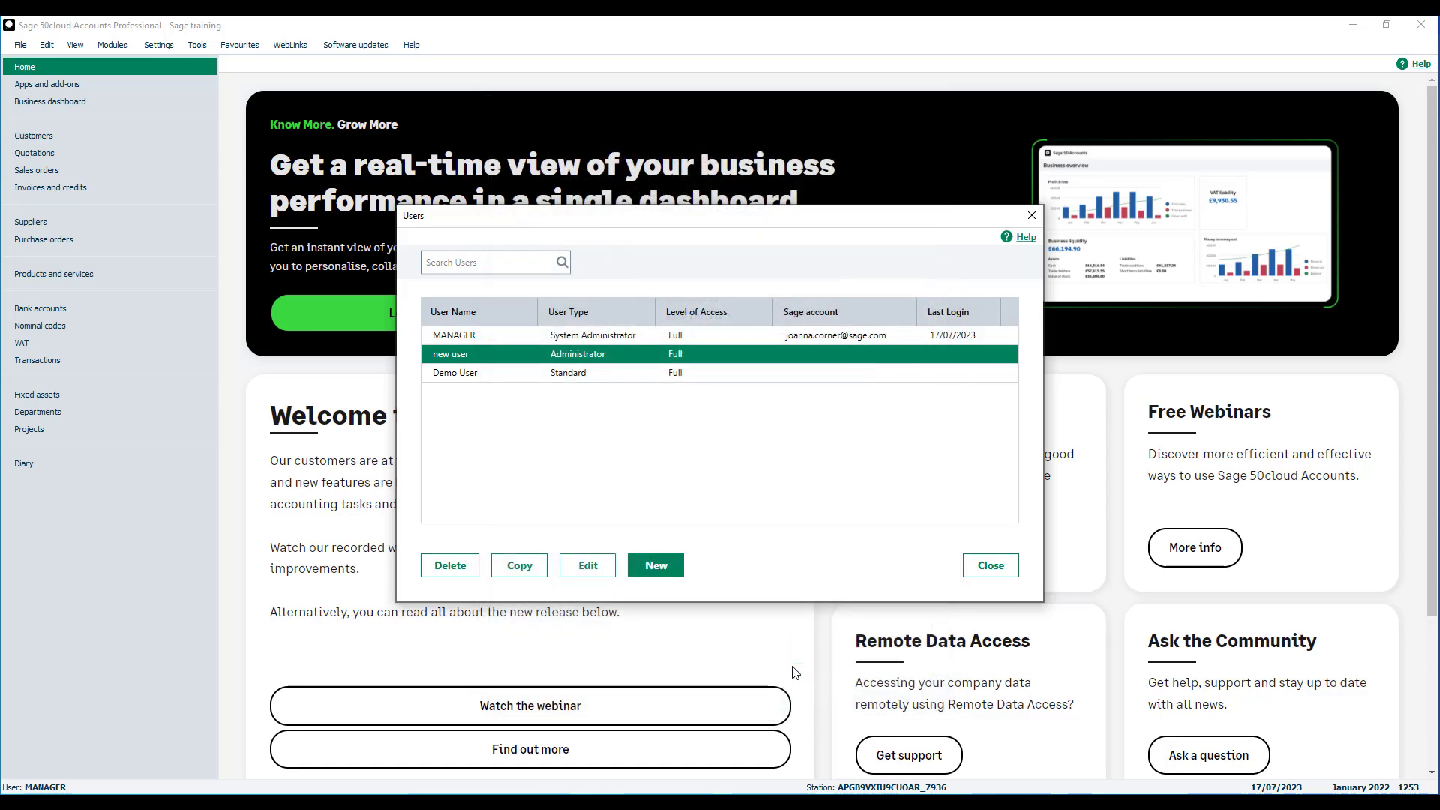
# Create another user of Standard type named 2 new user.
pyautogui.click(663, 573)
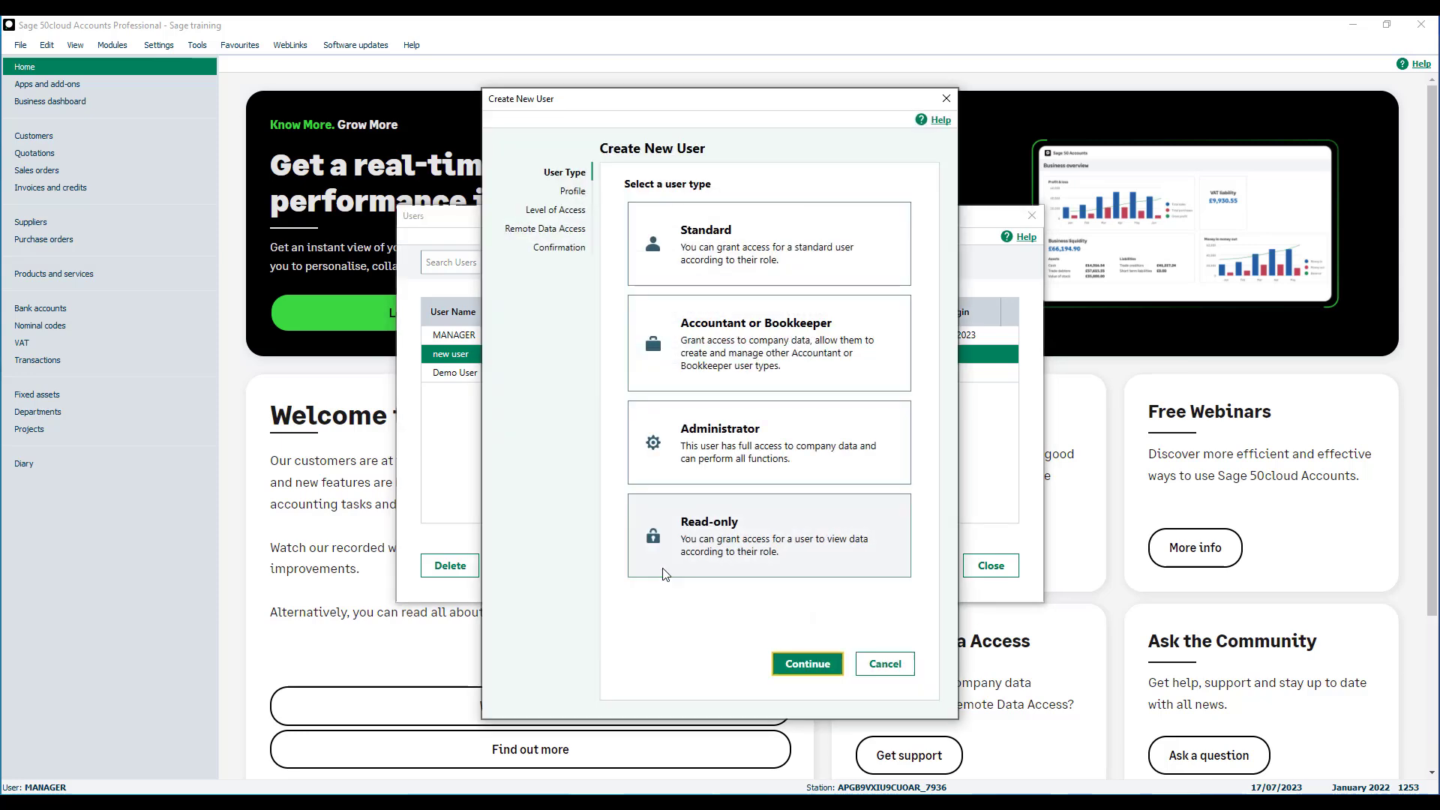
pyautogui.click(676, 277)
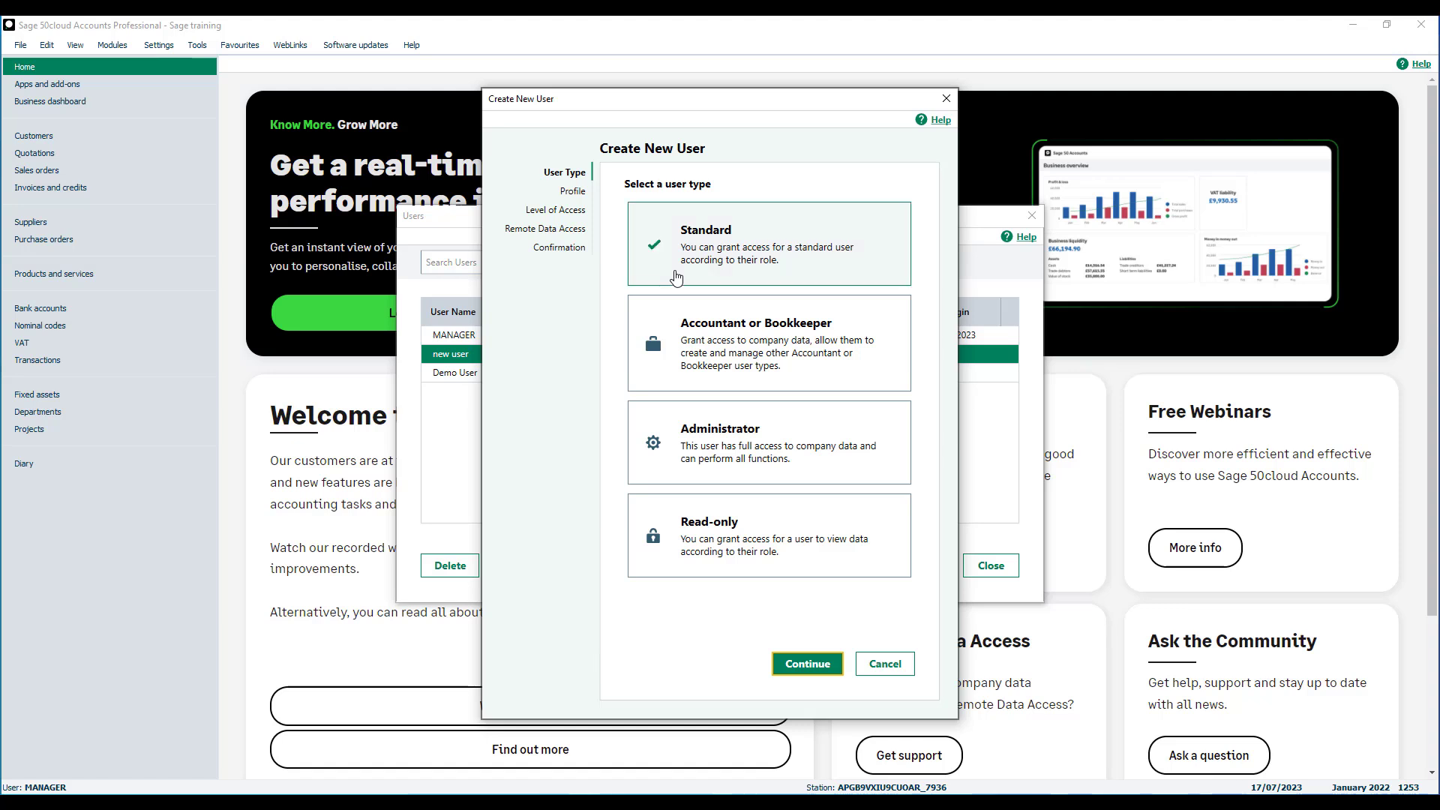
pyautogui.click(793, 664)
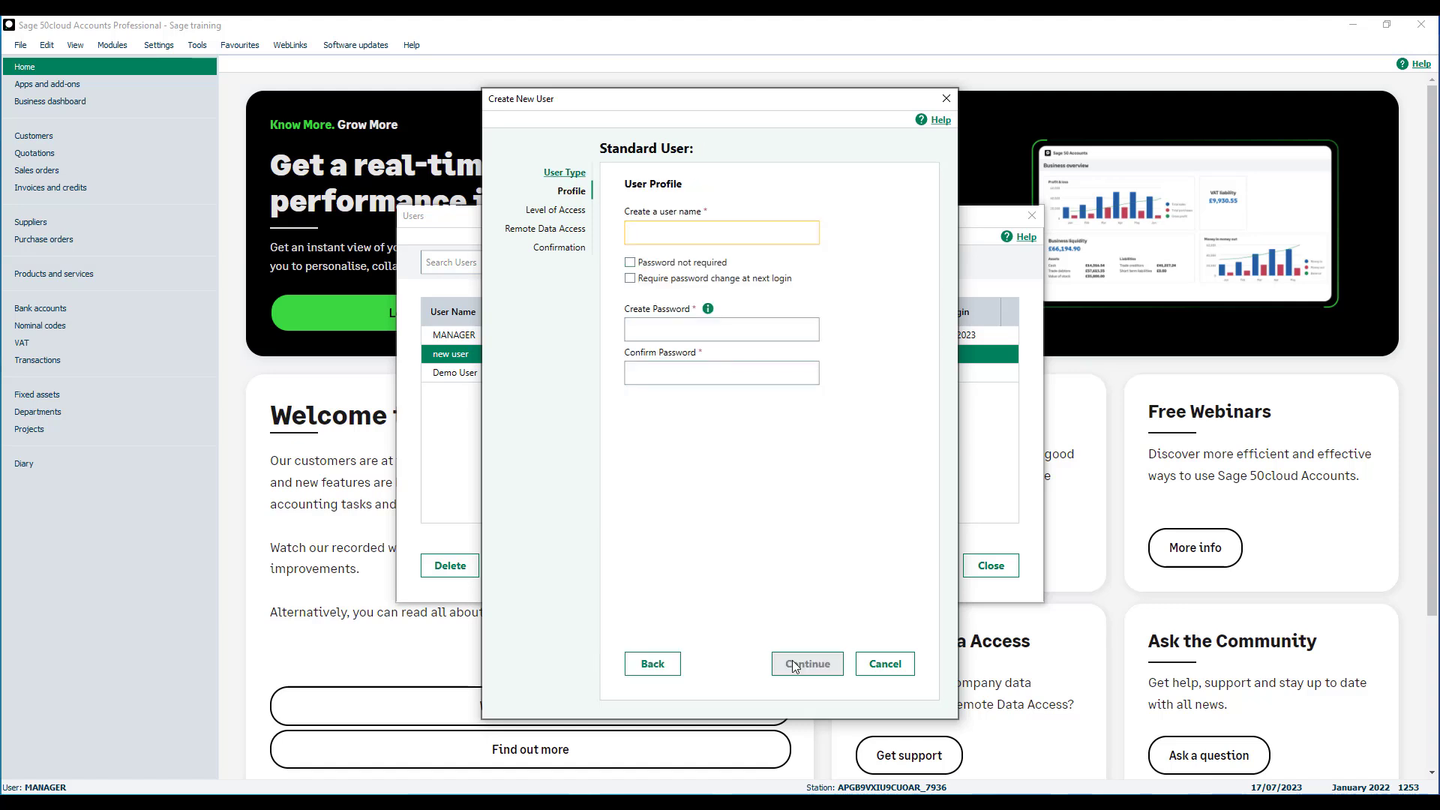
pyautogui.write('2 new user')
# Enter and confirm the password for 2 new user.
pyautogui.click(634, 326)
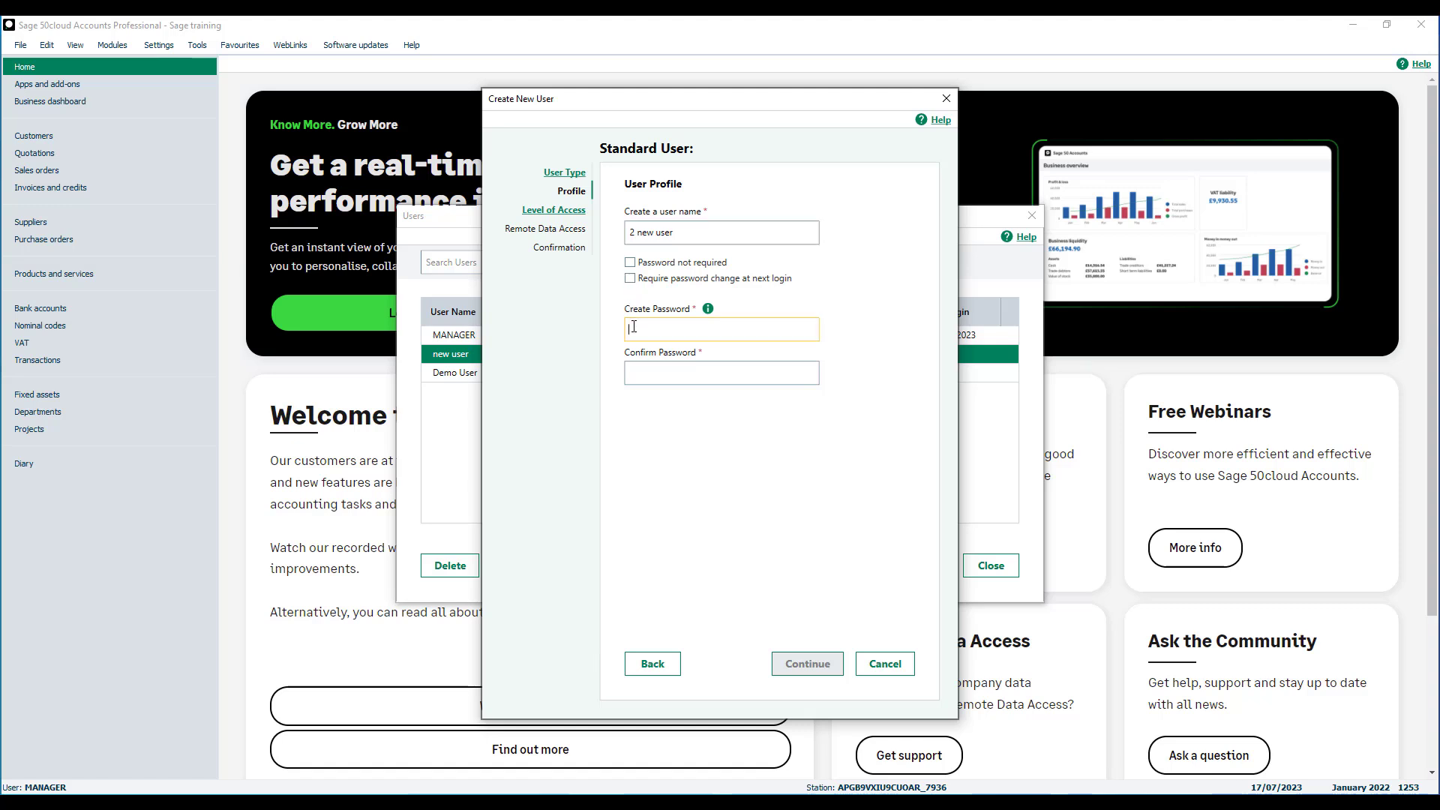
pyautogui.write('•••••••••')
pyautogui.press('Tab')
pyautogui.write('•••••••••')
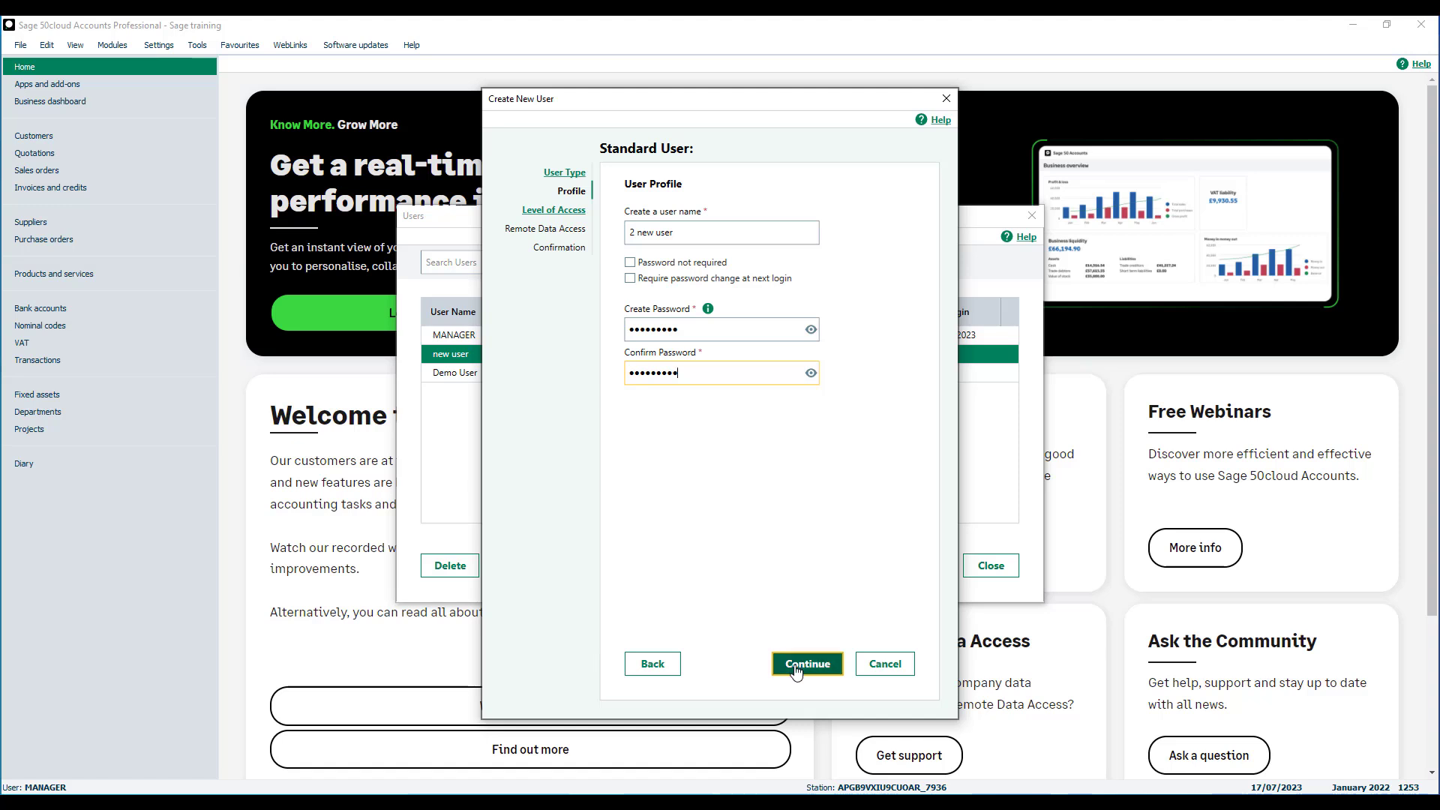
pyautogui.click(796, 670)
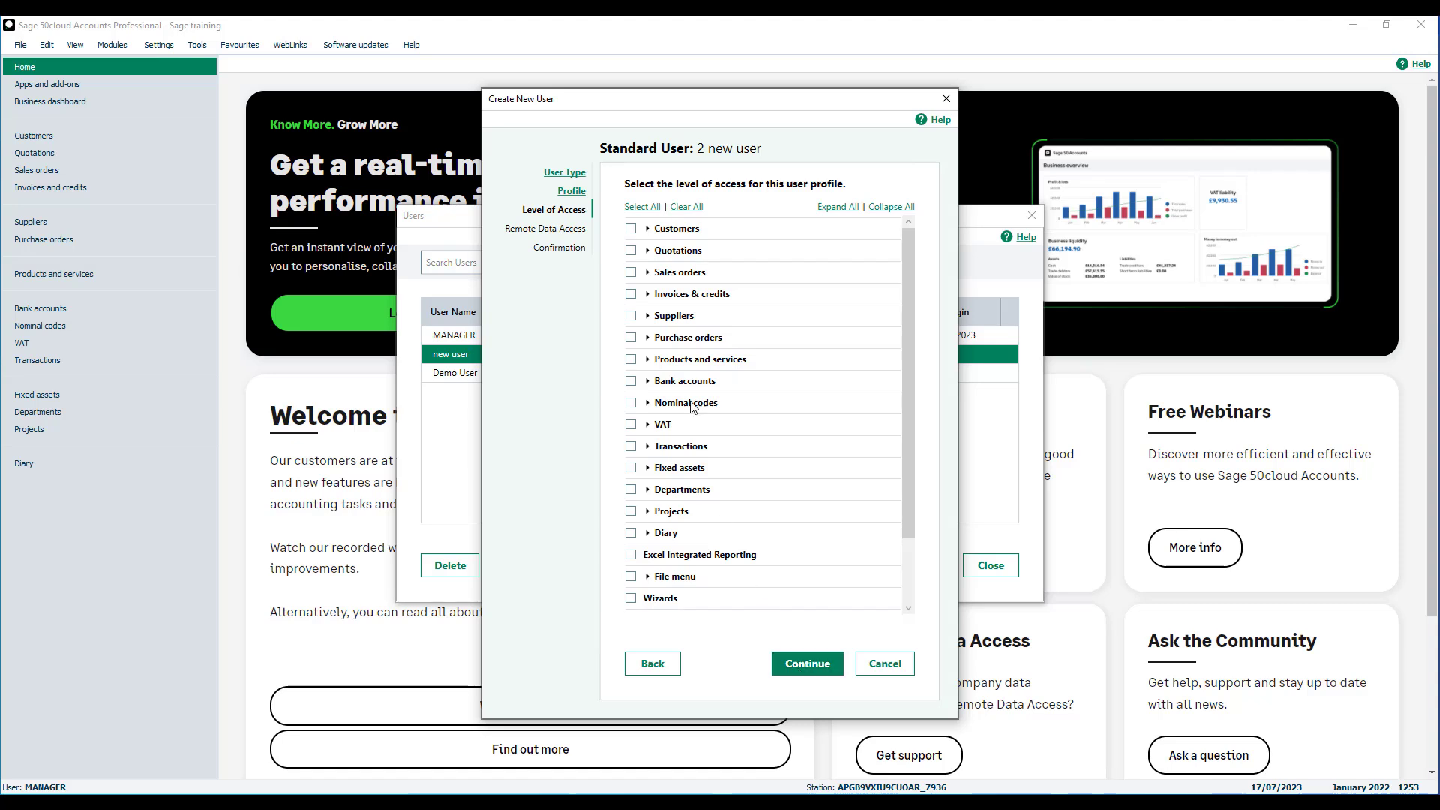
# Grant access to Customers and Nominal codes, skip Remote Data Access and save the user.
pyautogui.click(631, 230)
pyautogui.click(630, 403)
pyautogui.click(808, 664)
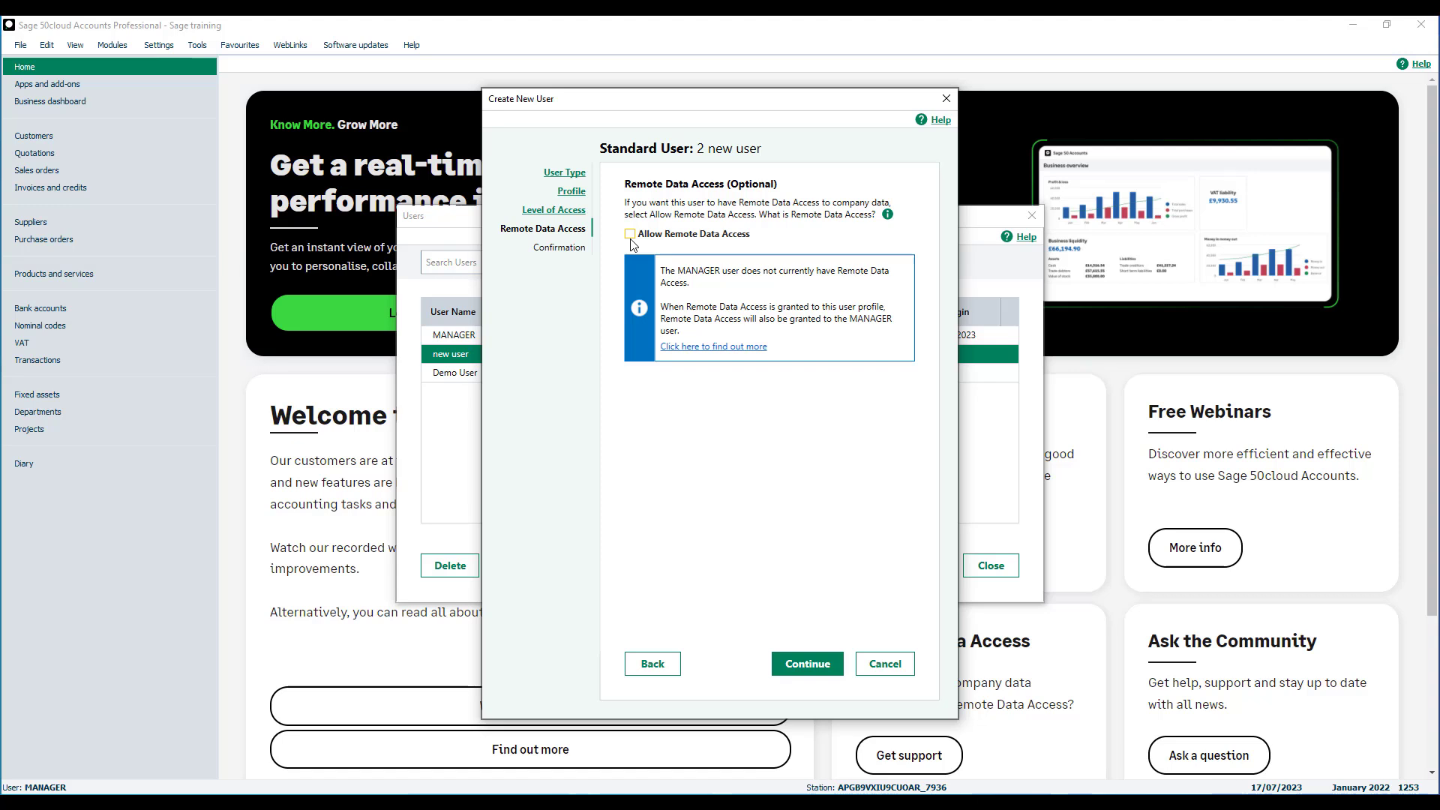
pyautogui.click(807, 665)
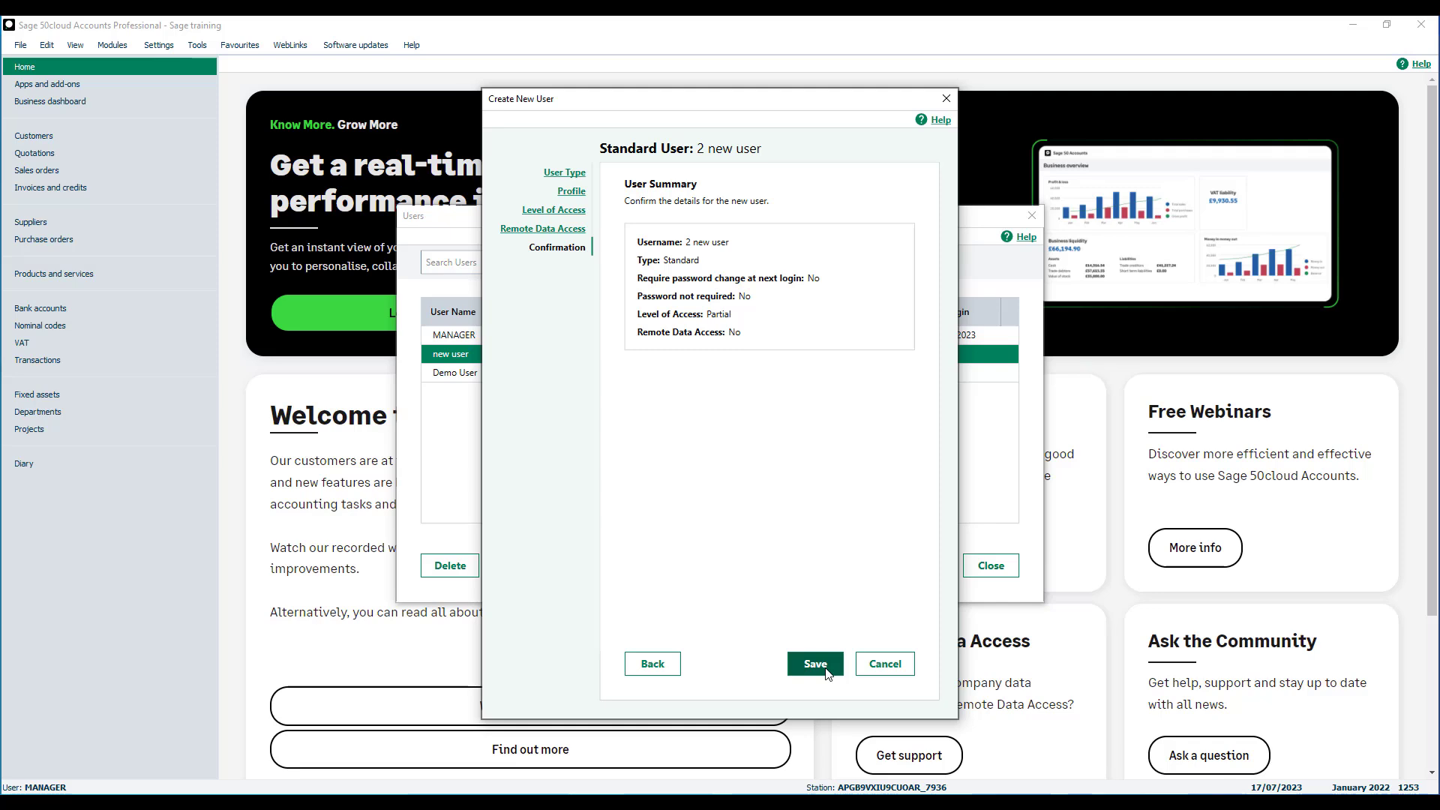
pyautogui.click(825, 670)
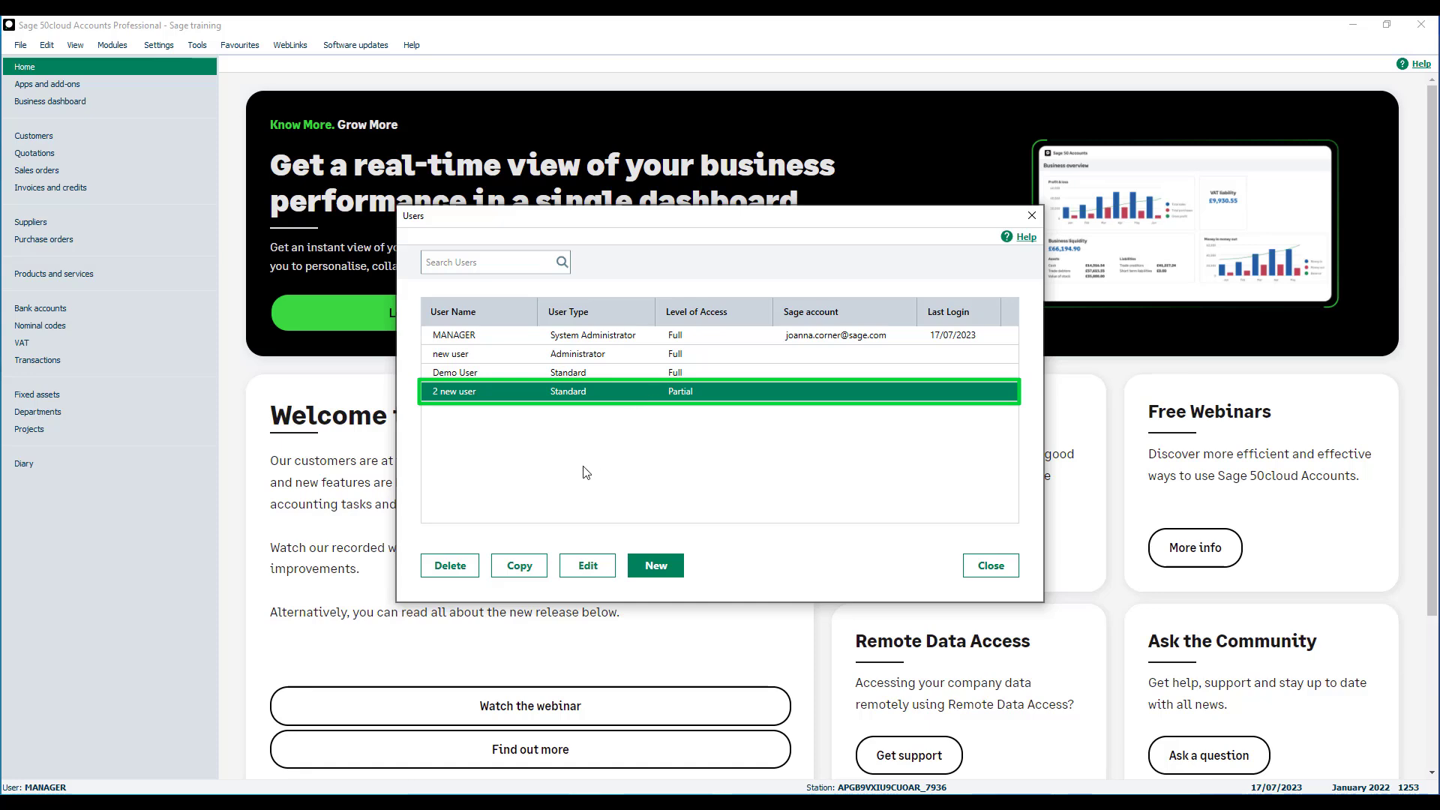
# Copy 2 new user as a Standard user named 3 user with no password required.
pyautogui.click(531, 565)
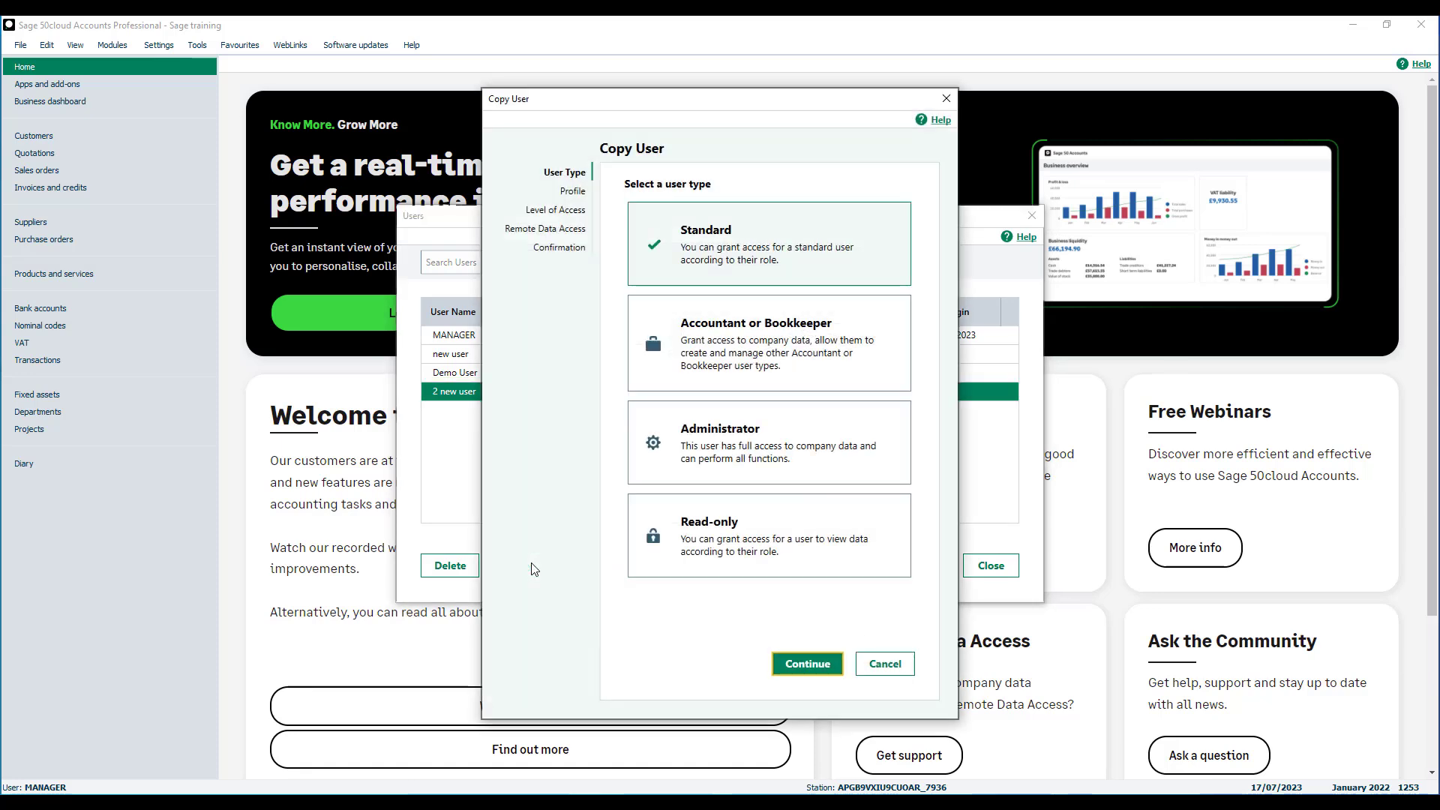
pyautogui.click(787, 664)
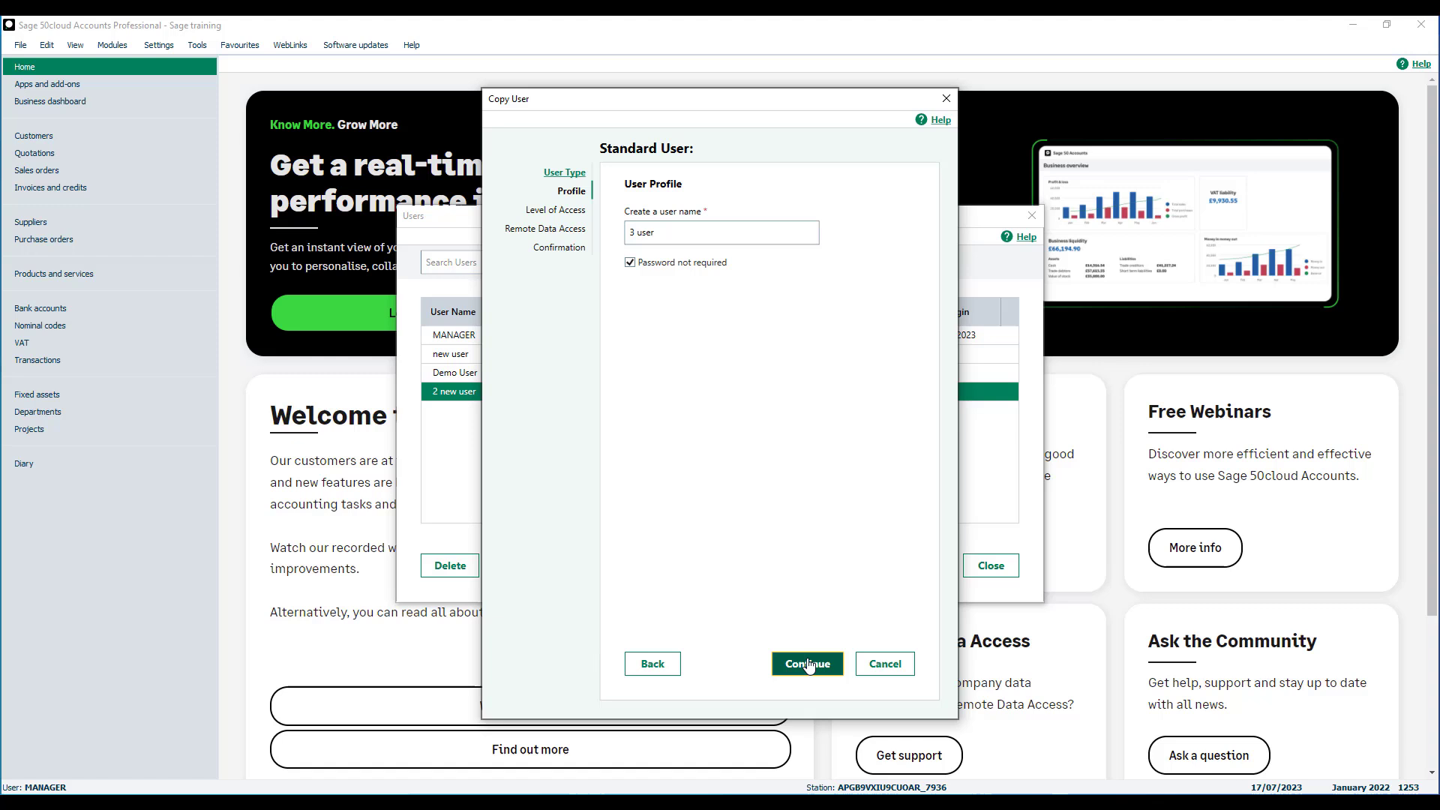
pyautogui.click(808, 663)
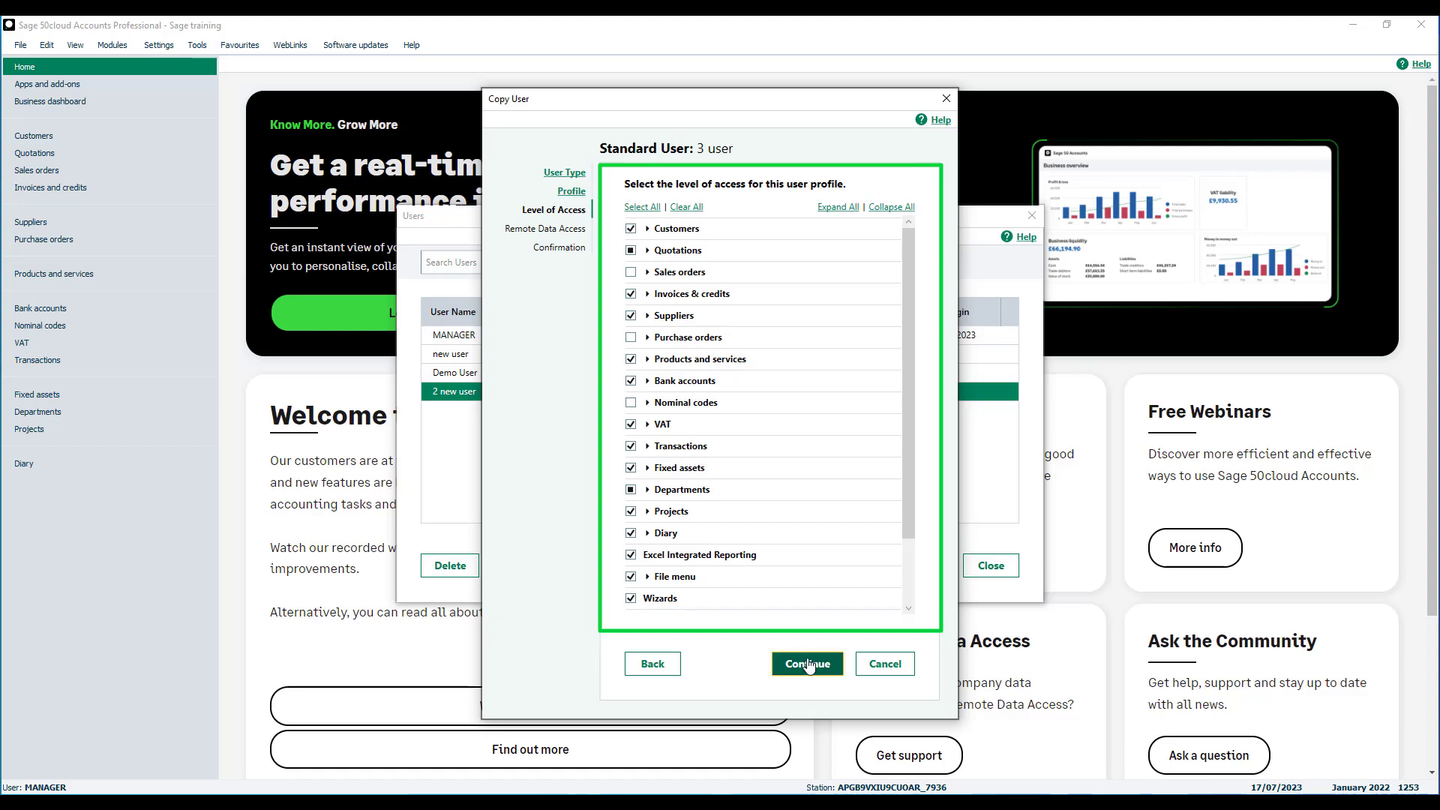
# Keep the copied access levels, save 3 user and close the Users list.
pyautogui.click(808, 663)
pyautogui.click(807, 662)
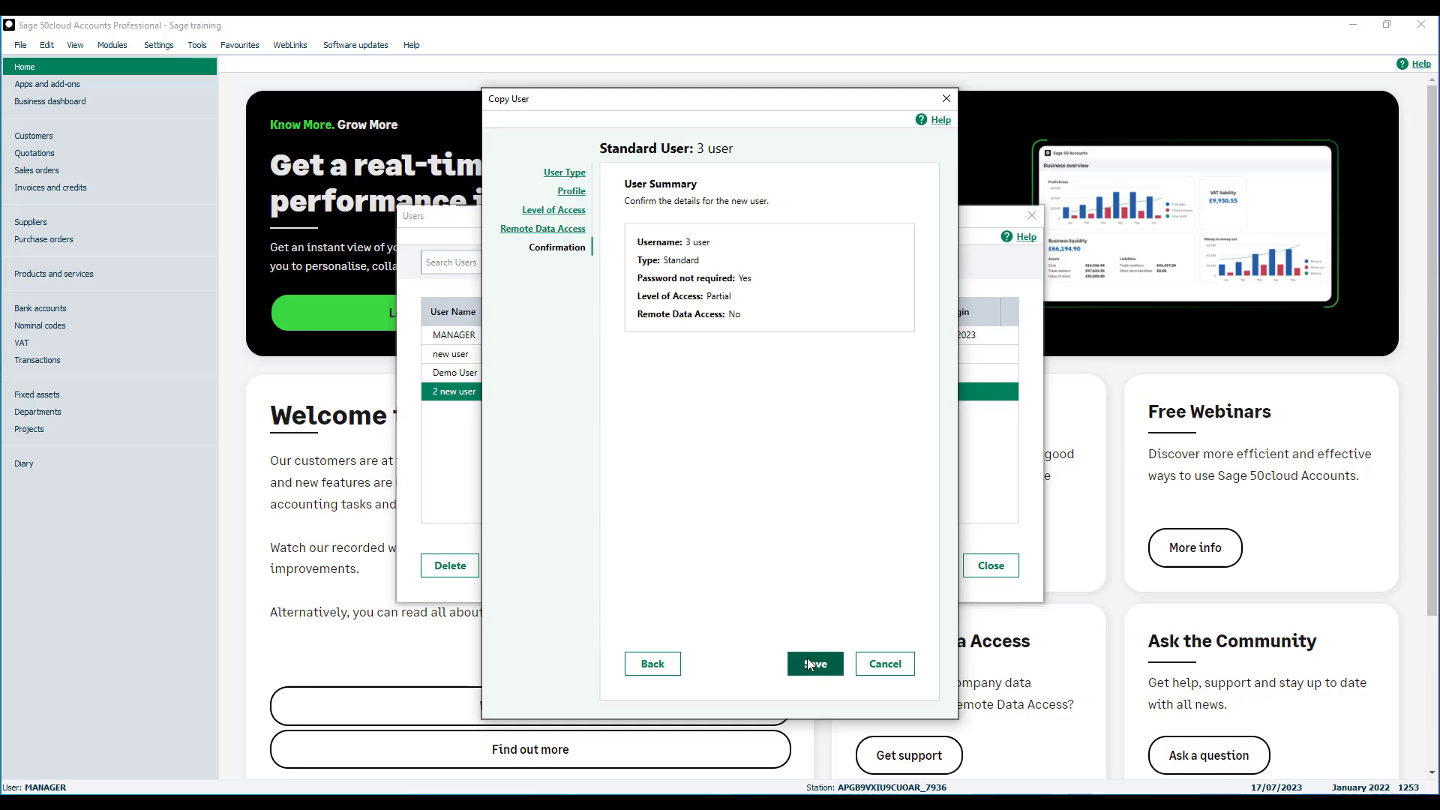
pyautogui.click(807, 662)
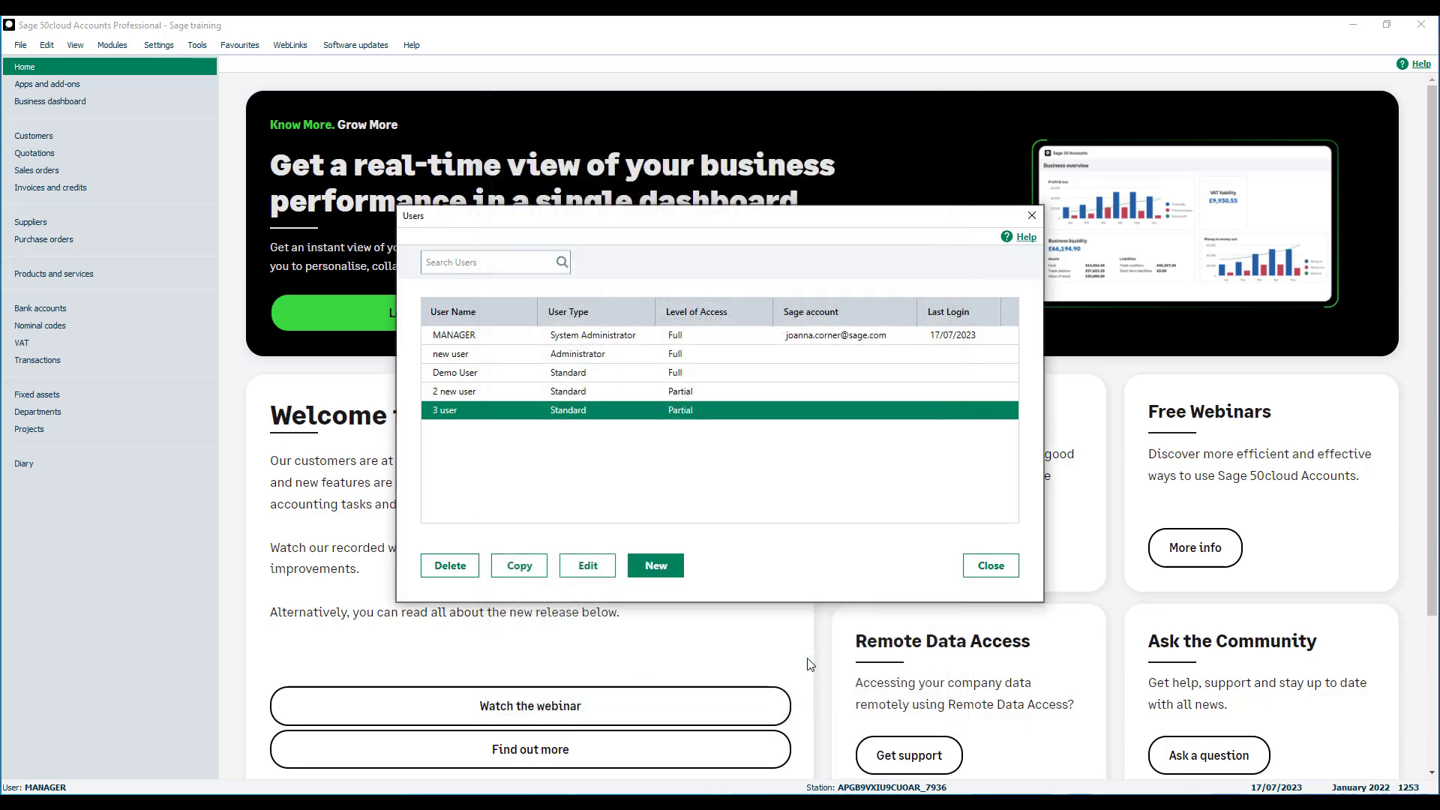
pyautogui.click(988, 570)
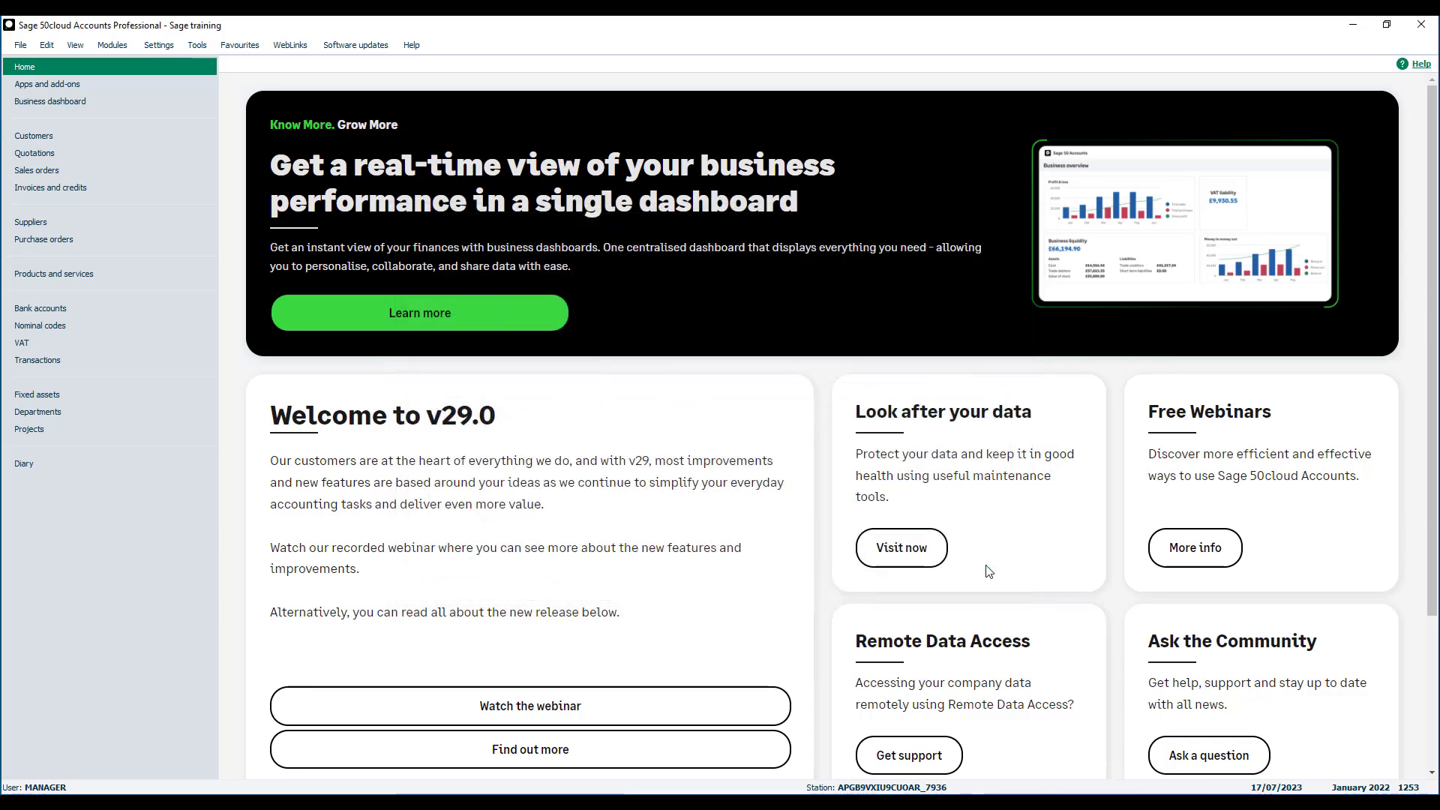